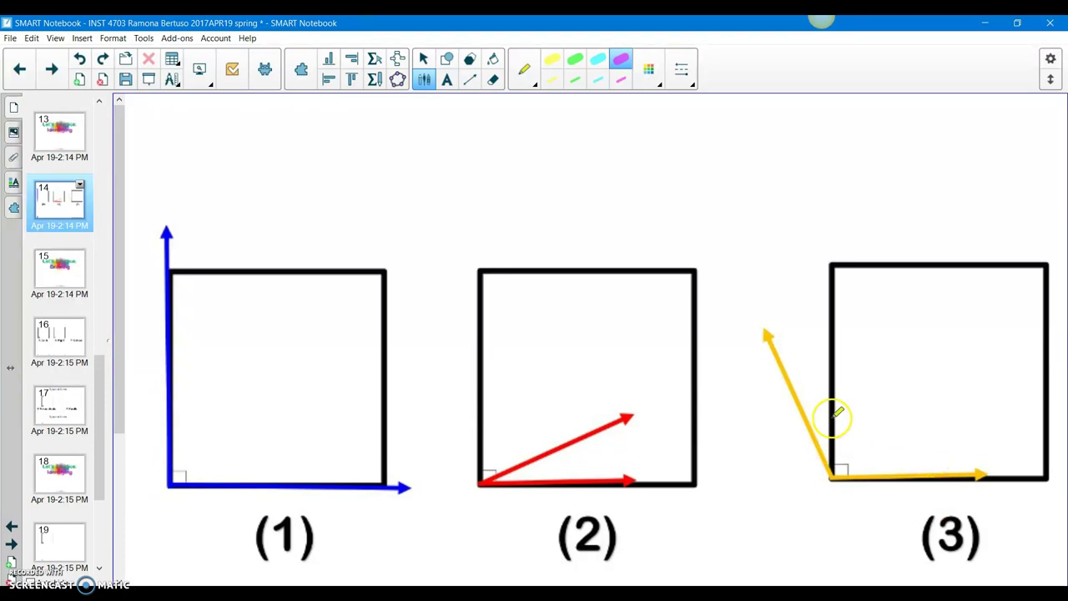
Show the page 15 title "Let's Practice: Drawing" and open page 16 with the Acute, Right and Obtuse squares
{"action": "left_click", "coordinate": [70, 273]}
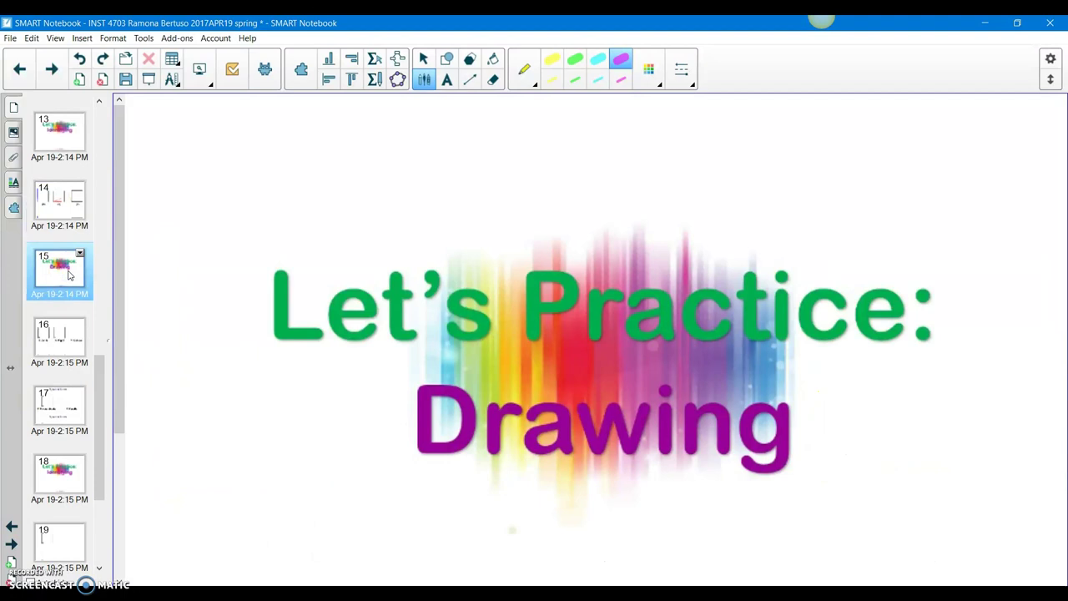
{"action": "right_click", "coordinate": [70, 273]}
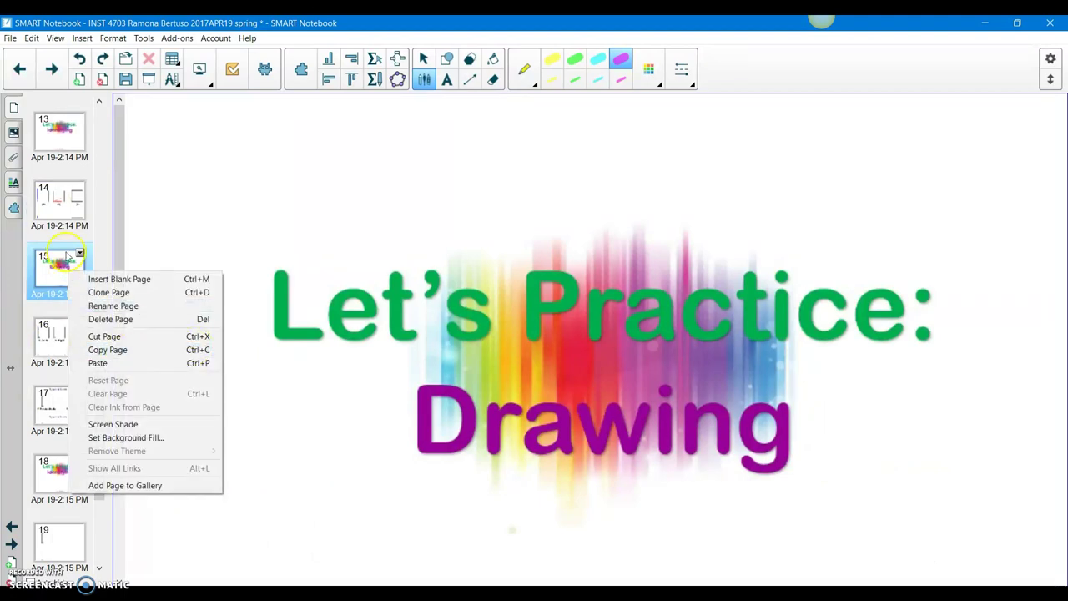
{"action": "left_click", "coordinate": [59, 269]}
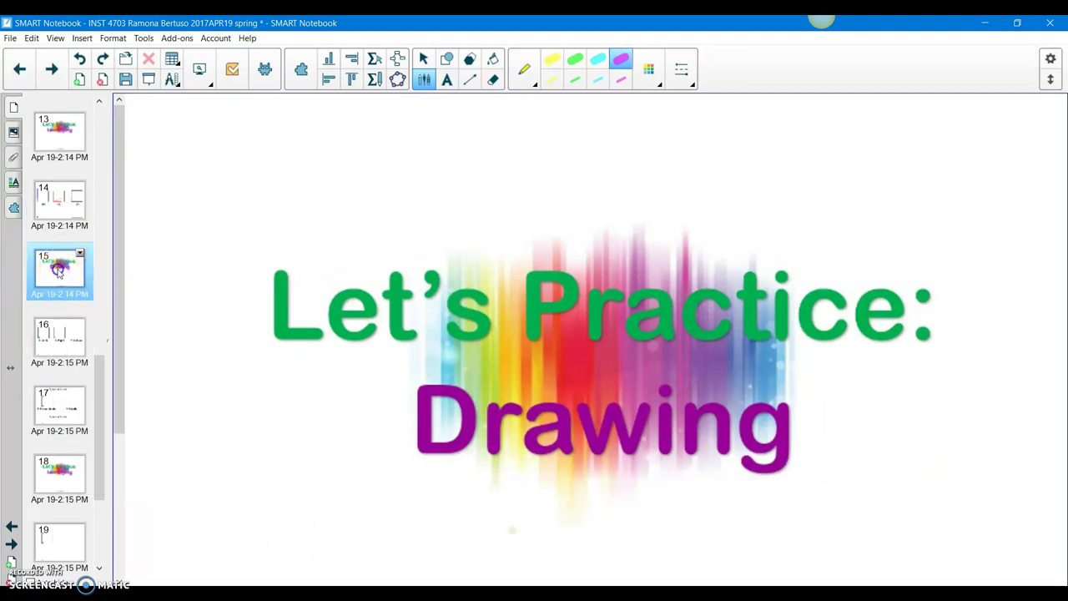
{"action": "left_click", "coordinate": [61, 348]}
{"action": "left_click_drag", "start_coordinate": [100, 390], "coordinate": [105, 429]}
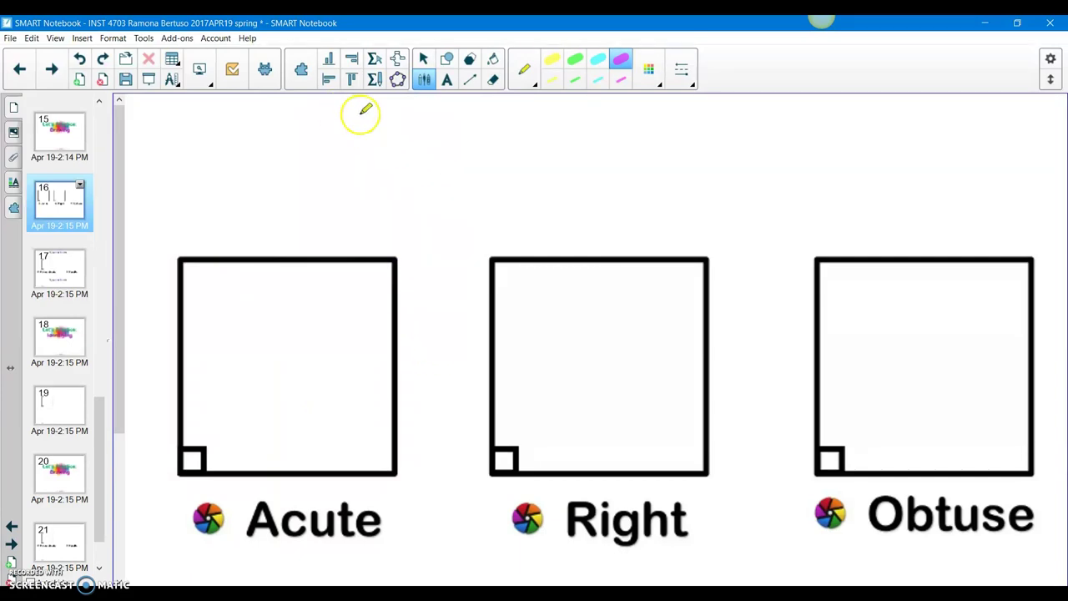
Draw an acute angle in green highlighter on the Acute square, with two arrow-tipped rays from its right-angle corner
{"action": "left_click", "coordinate": [573, 63]}
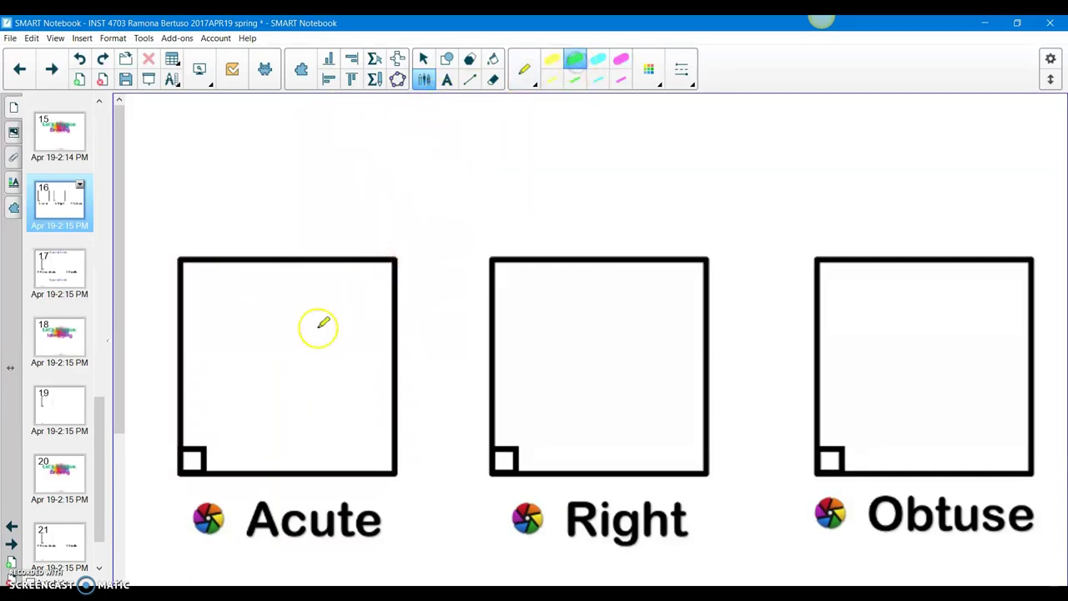
{"action": "mouse_move", "coordinate": [187, 470]}
{"action": "left_mouse_down"}
{"action": "mouse_move", "coordinate": [348, 436]}
{"action": "mouse_move", "coordinate": [334, 407]}
{"action": "mouse_move", "coordinate": [379, 421]}
{"action": "mouse_move", "coordinate": [369, 455]}
{"action": "left_mouse_up"}
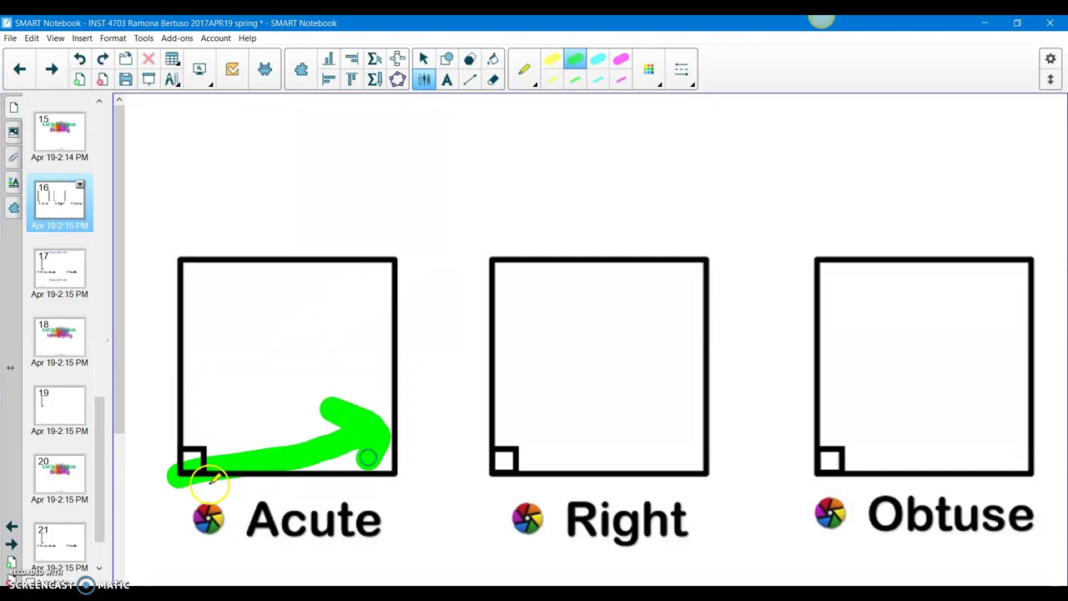
{"action": "mouse_move", "coordinate": [177, 478]}
{"action": "left_mouse_down"}
{"action": "mouse_move", "coordinate": [406, 469]}
{"action": "mouse_move", "coordinate": [388, 511]}
{"action": "left_mouse_up"}
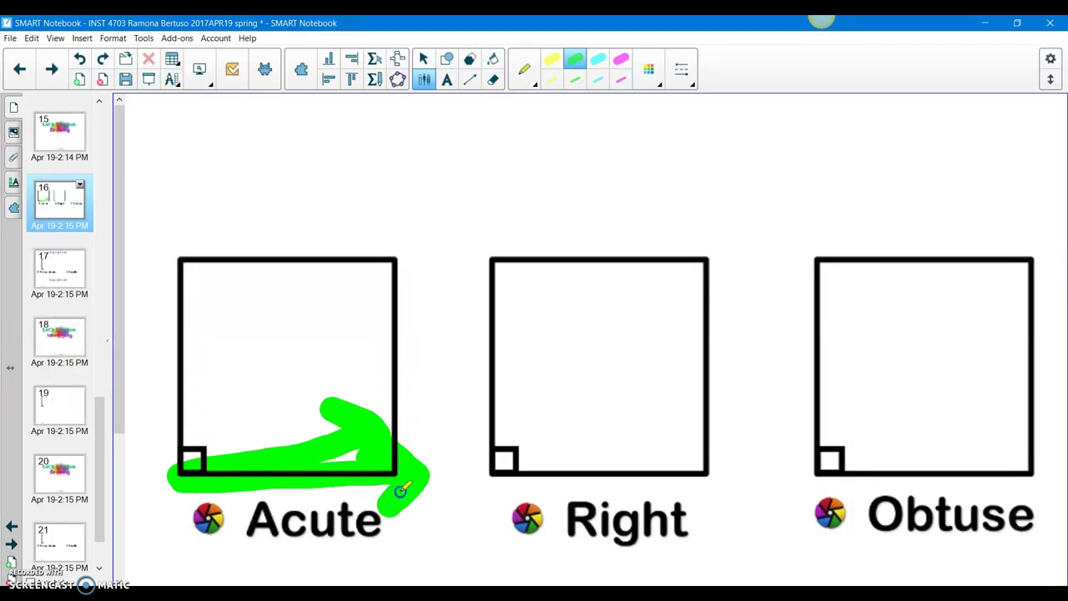
{"action": "left_click_drag", "start_coordinate": [219, 450], "coordinate": [338, 448]}
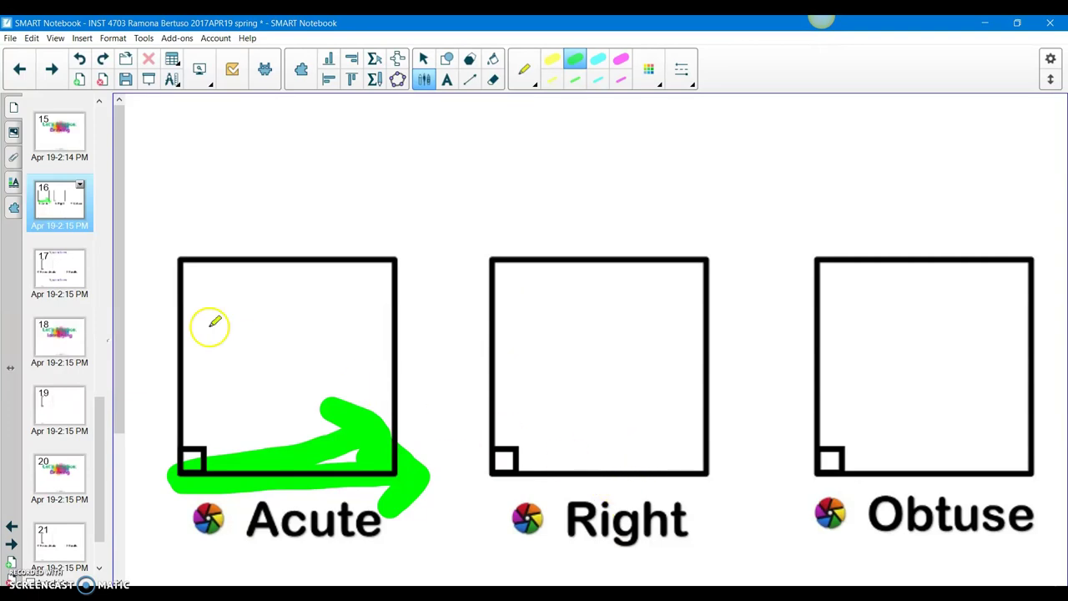
Draw a right angle in cyan highlighter along two sides of the Right square, with arrowheads on both rays
{"action": "left_click", "coordinate": [598, 59]}
{"action": "left_click_drag", "start_coordinate": [492, 482], "coordinate": [494, 269]}
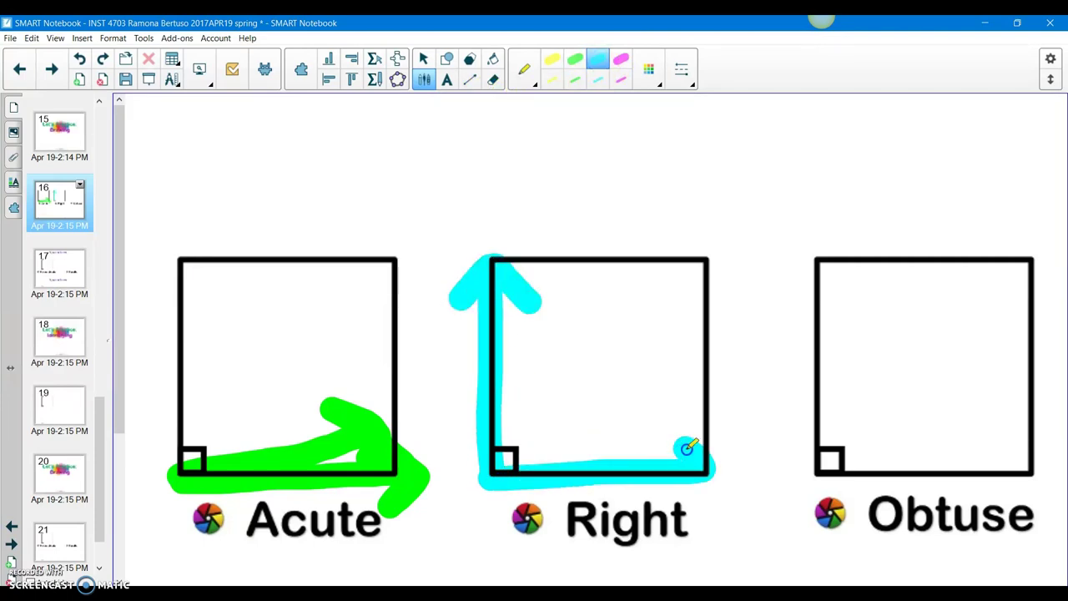
{"action": "left_click_drag", "start_coordinate": [686, 445], "coordinate": [687, 496]}
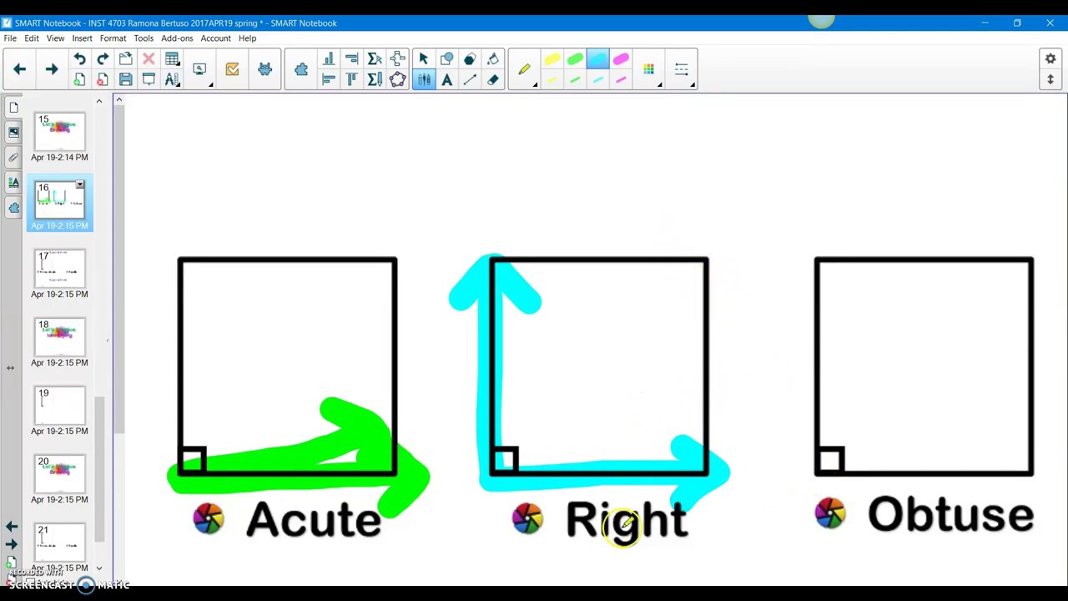
Draw an obtuse angle in yellow highlighter from the Obtuse square's marked corner, one ray leaning outside the square and one along its base
{"action": "left_click", "coordinate": [552, 62]}
{"action": "mouse_move", "coordinate": [808, 475]}
{"action": "left_mouse_down"}
{"action": "mouse_move", "coordinate": [603, 381]}
{"action": "mouse_move", "coordinate": [665, 376]}
{"action": "mouse_move", "coordinate": [601, 389]}
{"action": "mouse_move", "coordinate": [606, 414]}
{"action": "left_mouse_up"}
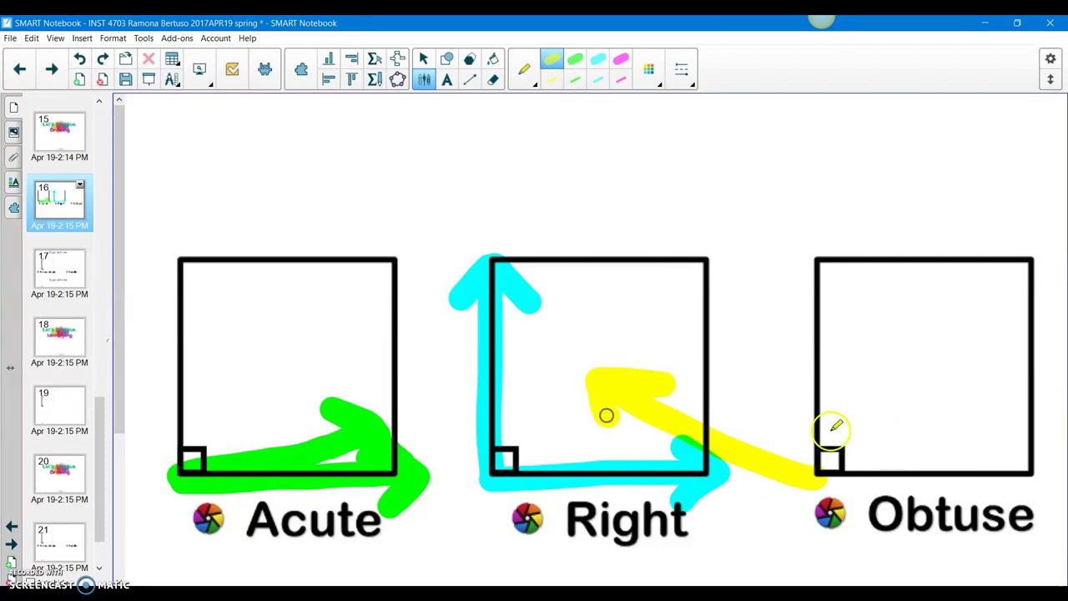
{"action": "mouse_move", "coordinate": [825, 467]}
{"action": "left_mouse_down"}
{"action": "mouse_move", "coordinate": [1001, 465]}
{"action": "mouse_move", "coordinate": [1006, 436]}
{"action": "mouse_move", "coordinate": [1036, 457]}
{"action": "left_mouse_up"}
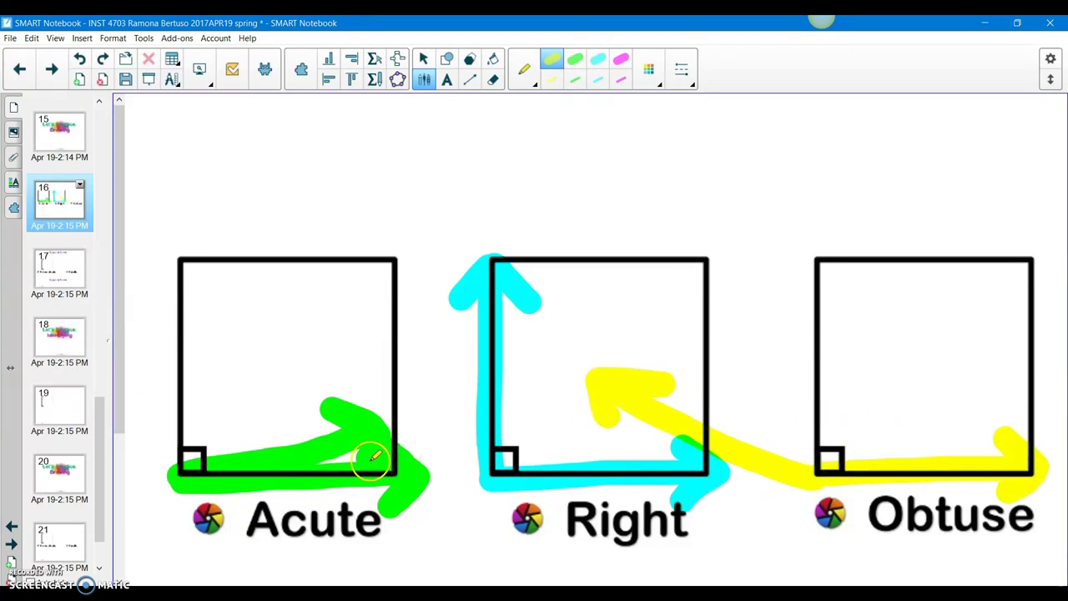
On page 17, draw a vertical and a horizontal blue line with arrowheads at both ends, crossing at the centre of the Perpendicular square
{"action": "left_click", "coordinate": [46, 272]}
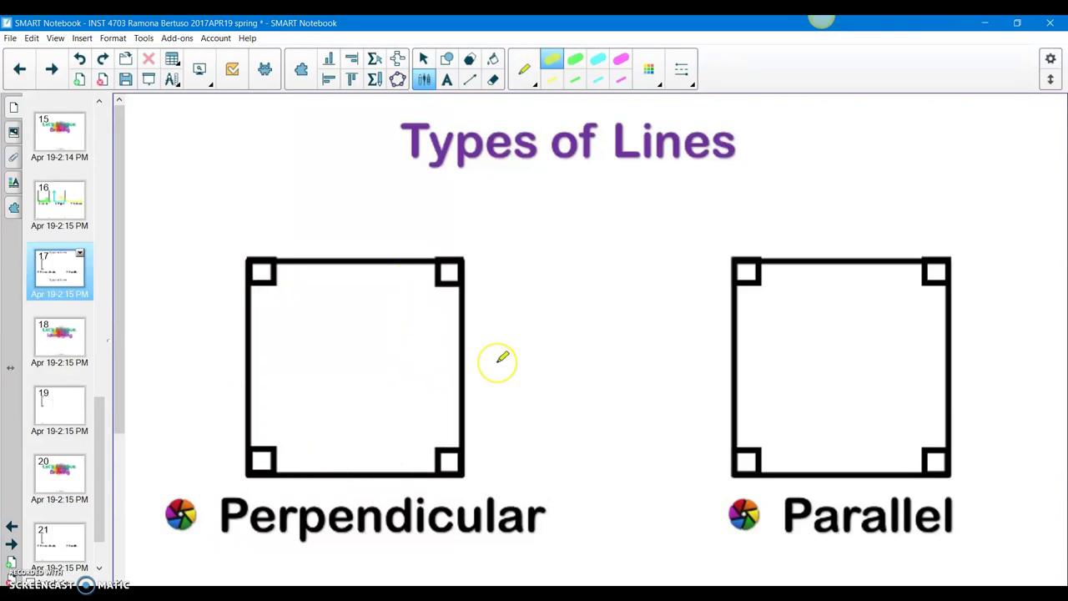
{"action": "left_click", "coordinate": [469, 80]}
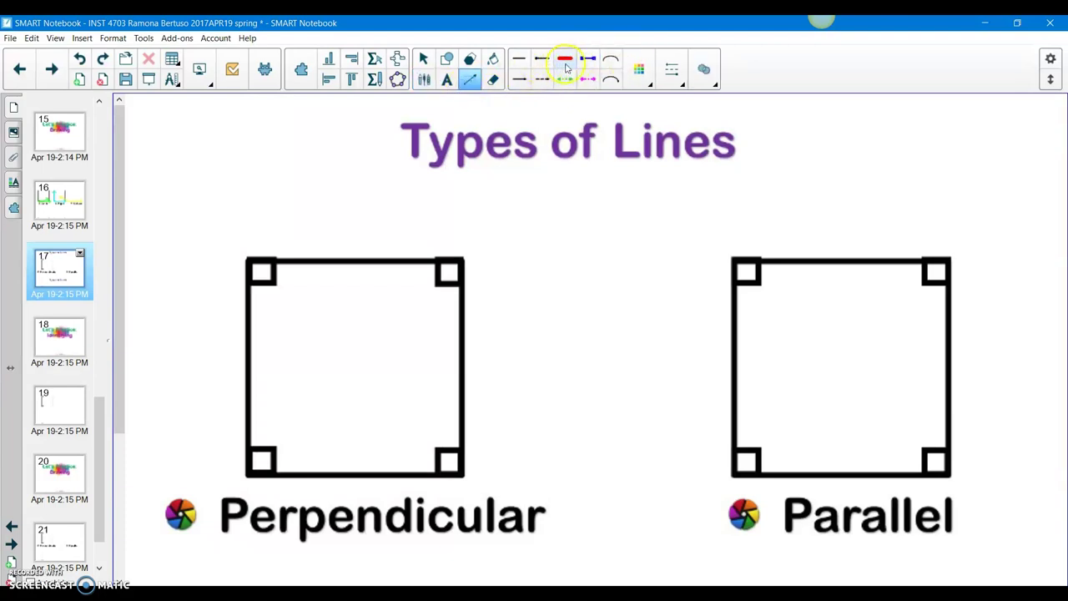
{"action": "left_click", "coordinate": [674, 77]}
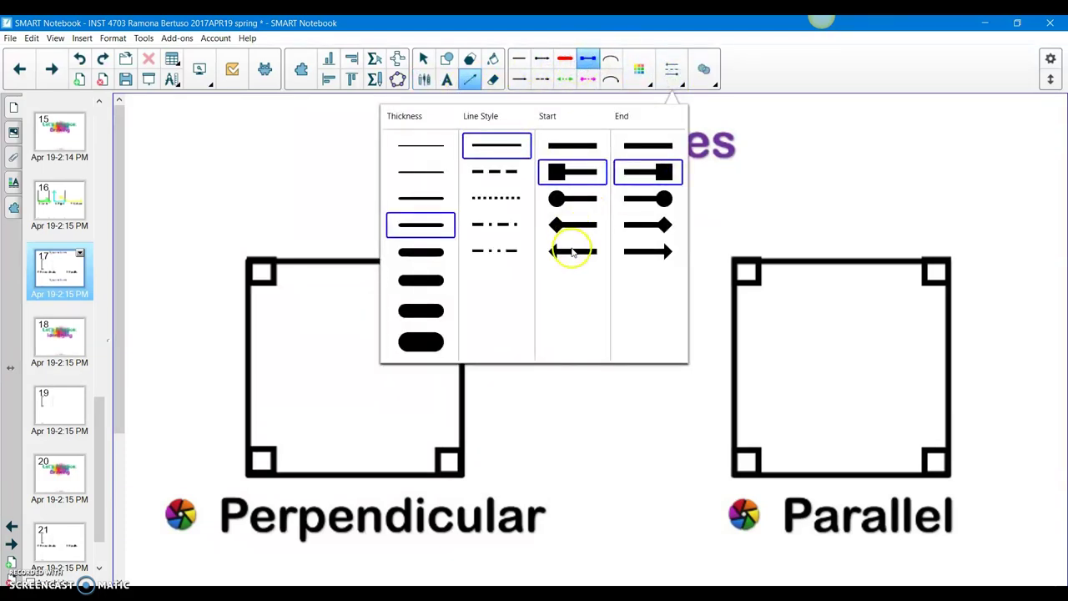
{"action": "left_click", "coordinate": [572, 251]}
{"action": "left_click", "coordinate": [650, 254]}
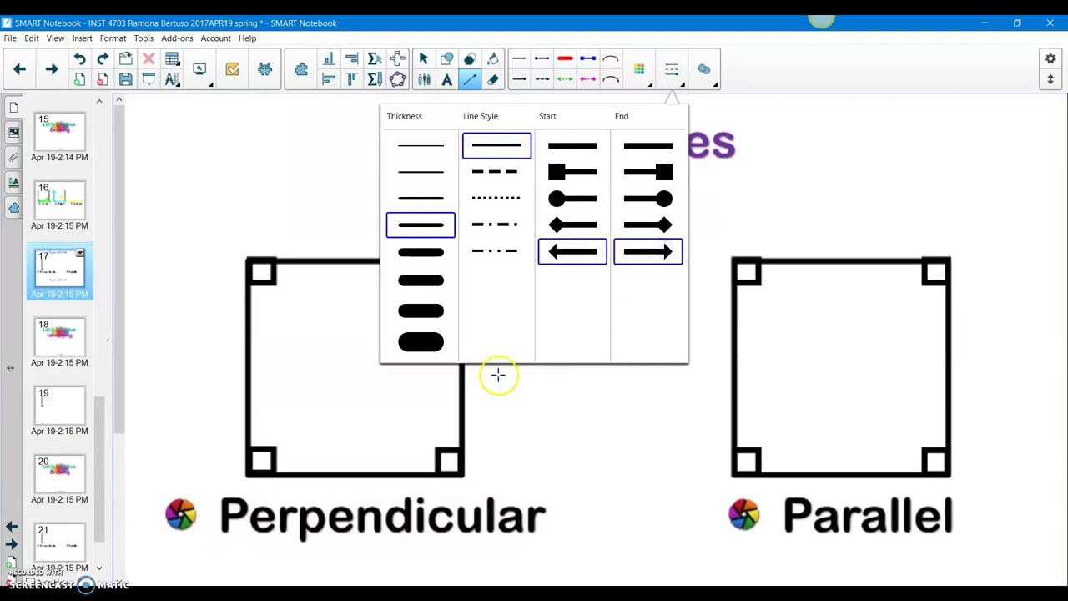
{"action": "left_click", "coordinate": [353, 237]}
{"action": "left_click_drag", "start_coordinate": [353, 237], "coordinate": [355, 494]}
{"action": "left_click_drag", "start_coordinate": [197, 365], "coordinate": [544, 367]}
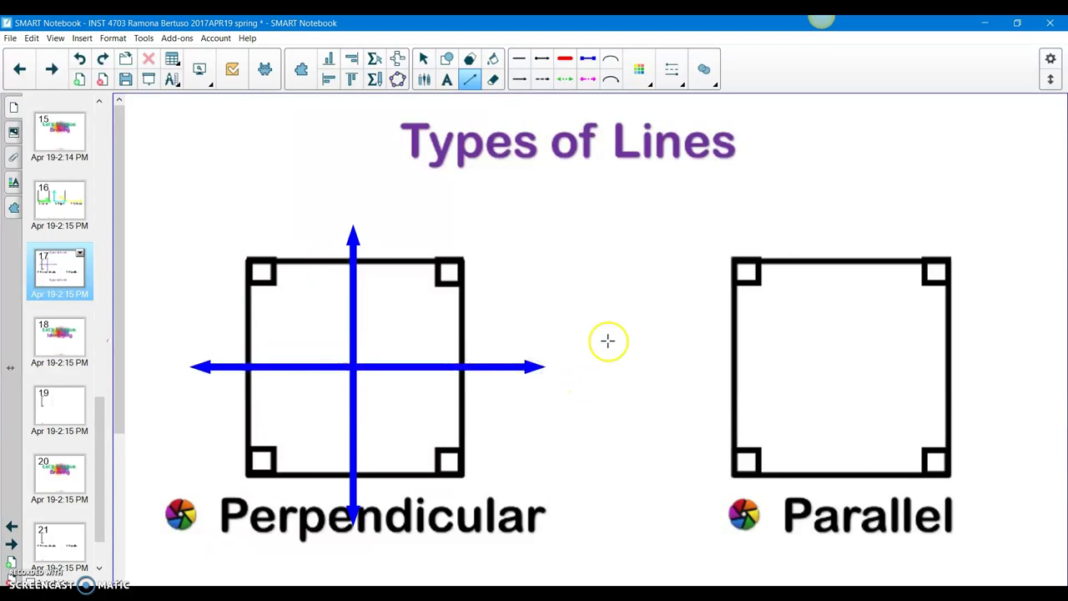
Draw two horizontal yellow lines with arrowheads at both ends, one above the other, across the Parallel square
{"action": "left_click", "coordinate": [649, 83]}
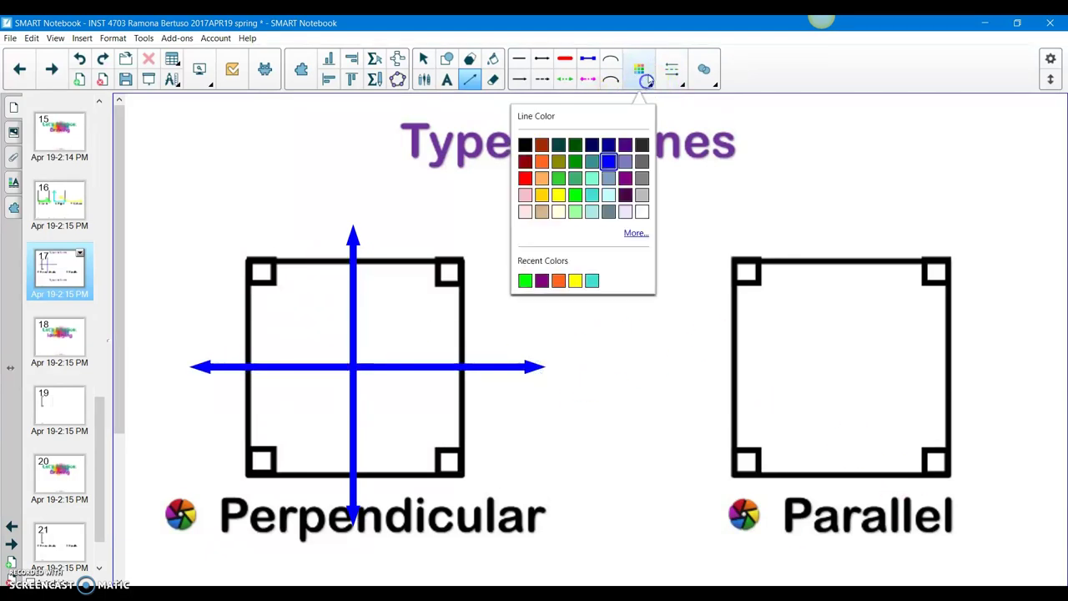
{"action": "left_click", "coordinate": [559, 196]}
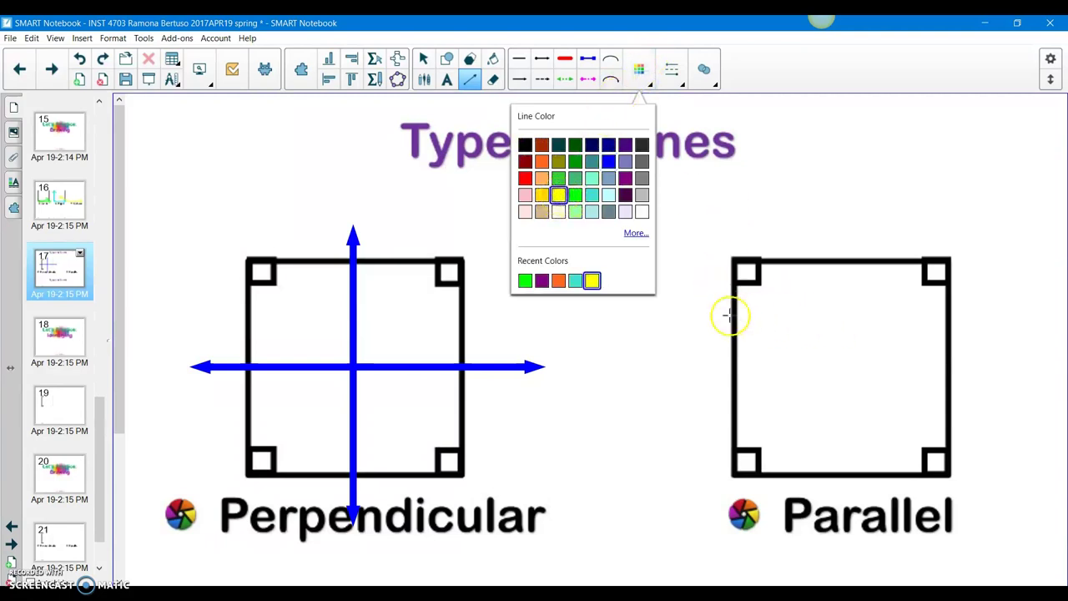
{"action": "left_click_drag", "start_coordinate": [678, 314], "coordinate": [987, 312]}
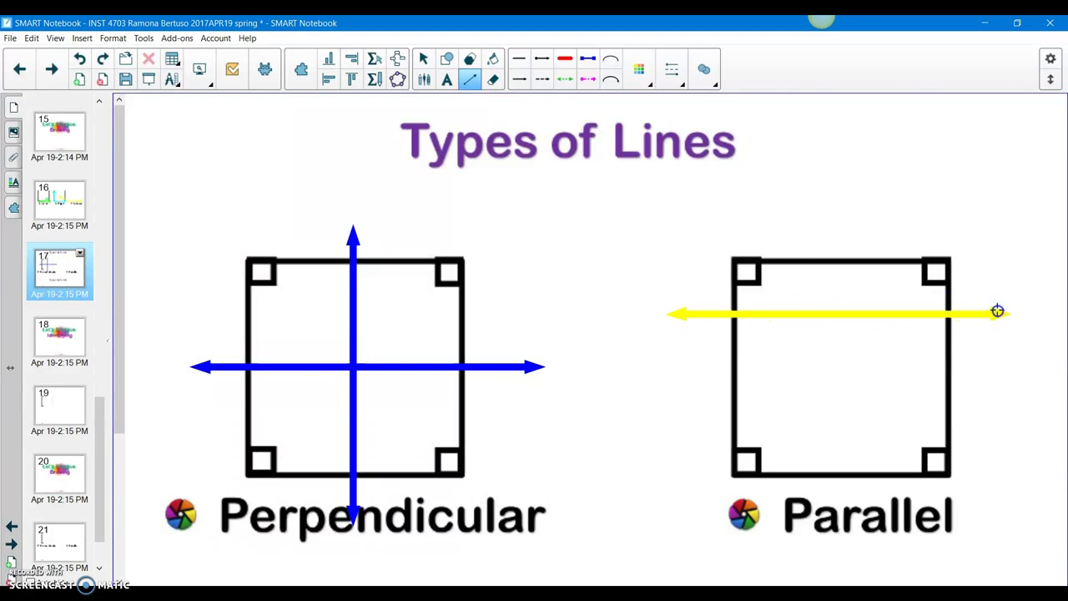
{"action": "left_click_drag", "start_coordinate": [695, 409], "coordinate": [997, 405]}
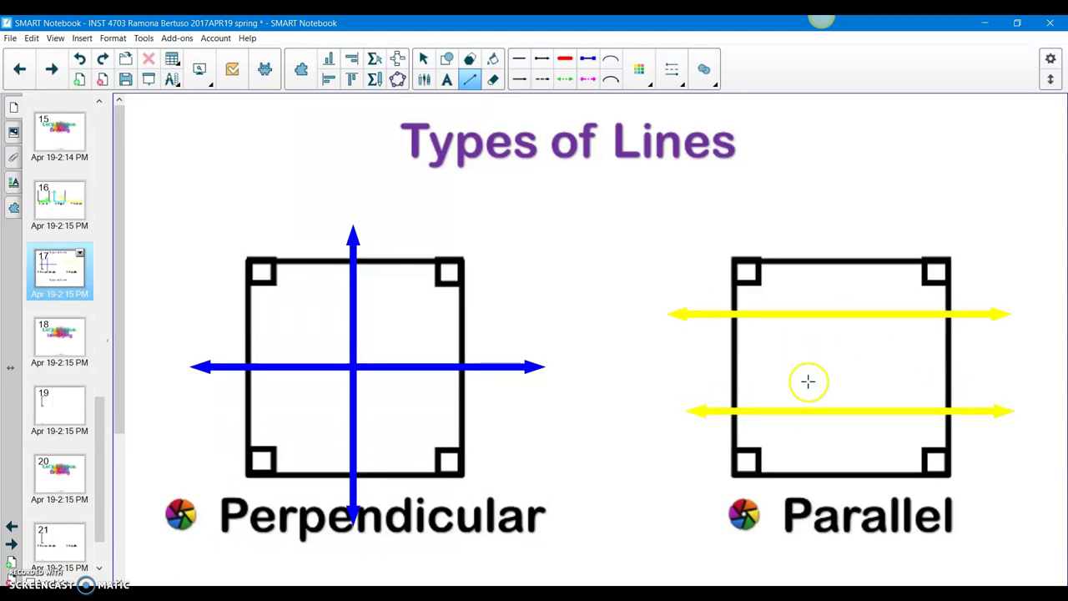
Show the page 18 title "Let's Practice: Identifying" and open page 19 with the two unlabelled squares
{"action": "left_click", "coordinate": [57, 354]}
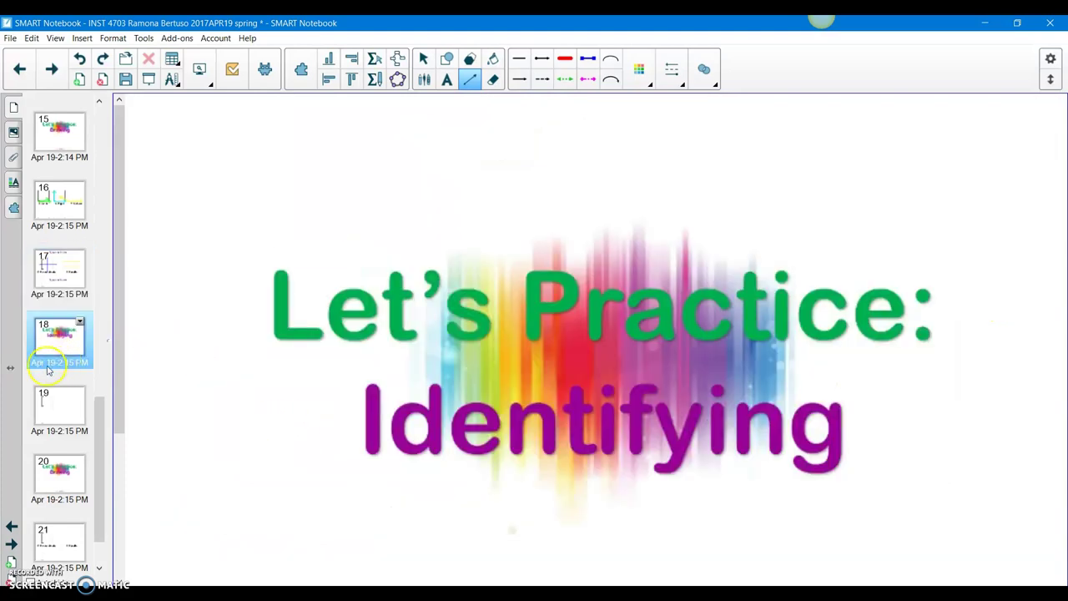
{"action": "scroll", "coordinate": [99, 451], "scroll_direction": "down", "scroll_amount": 1}
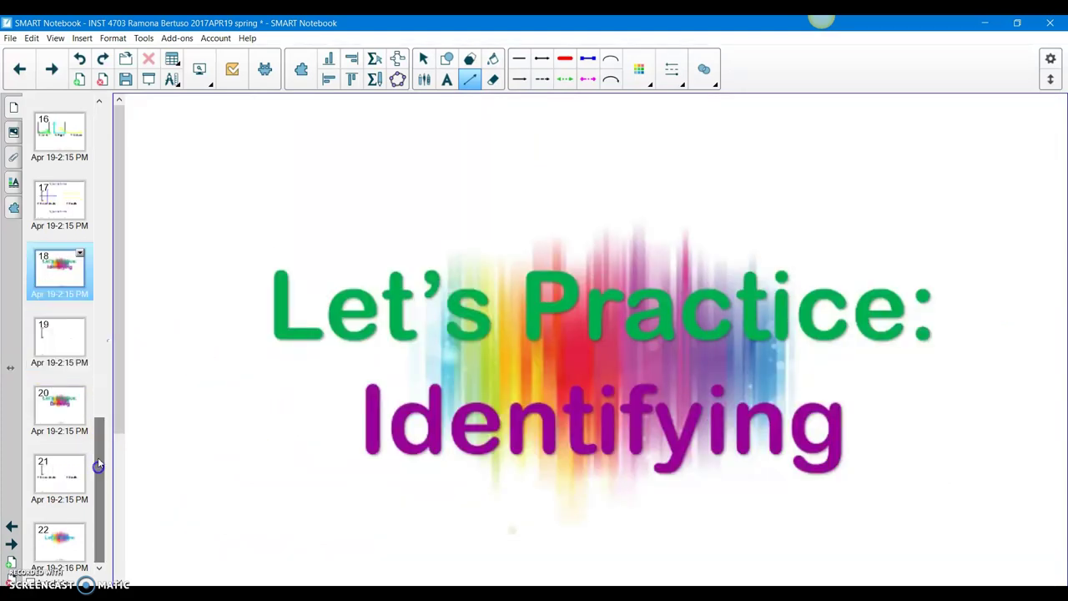
{"action": "left_click", "coordinate": [64, 342]}
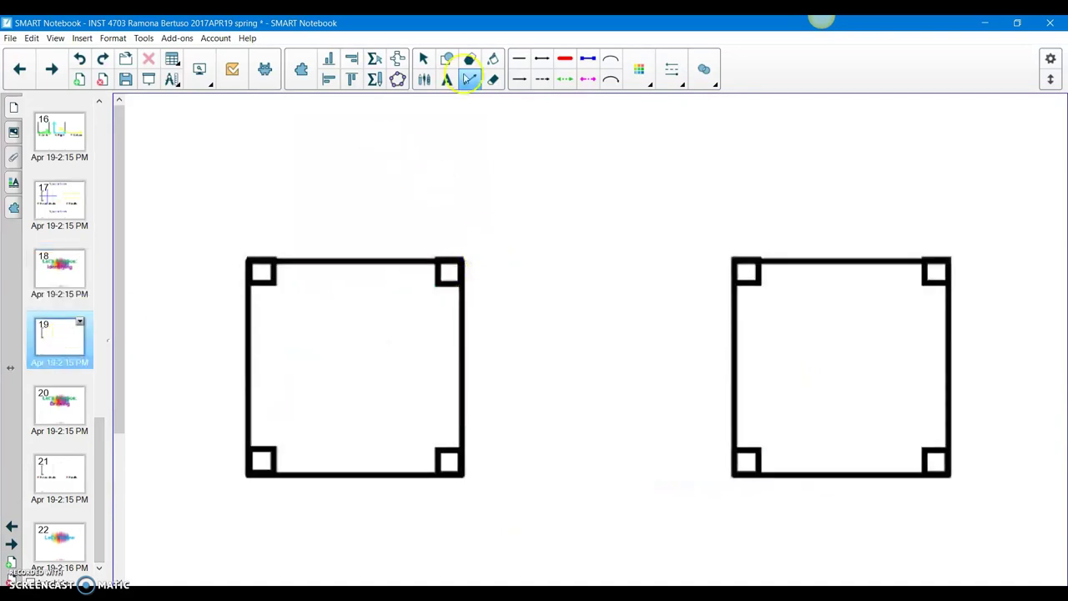
Draw blue lines with arrowheads at both ends: two parallel horizontals across the first square and a crossing vertical and horizontal on the second
{"action": "left_click", "coordinate": [588, 58]}
{"action": "left_click", "coordinate": [674, 77]}
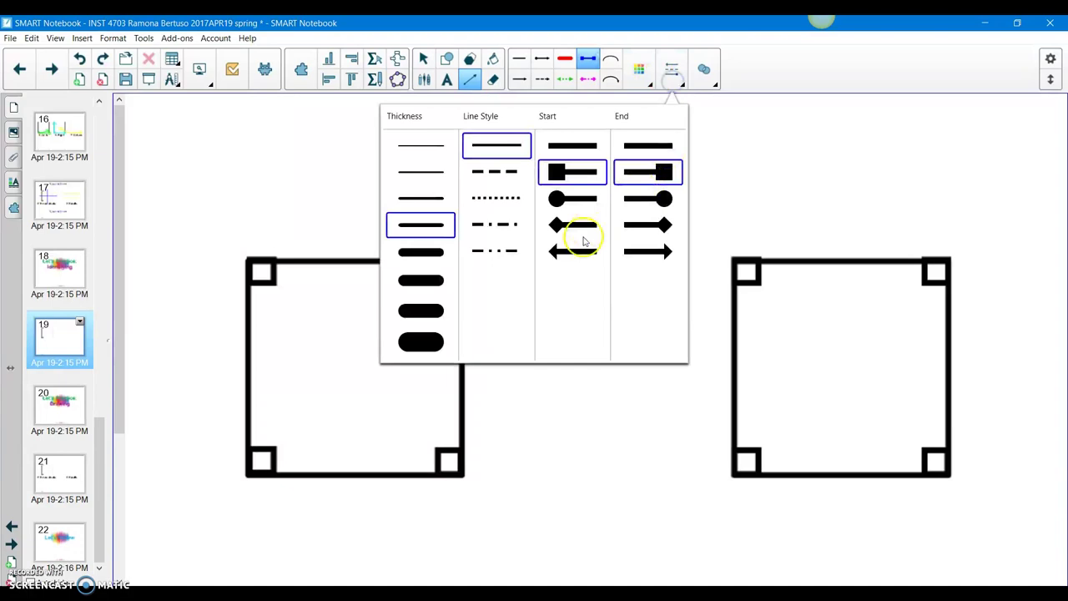
{"action": "left_click", "coordinate": [584, 251]}
{"action": "left_click", "coordinate": [647, 251]}
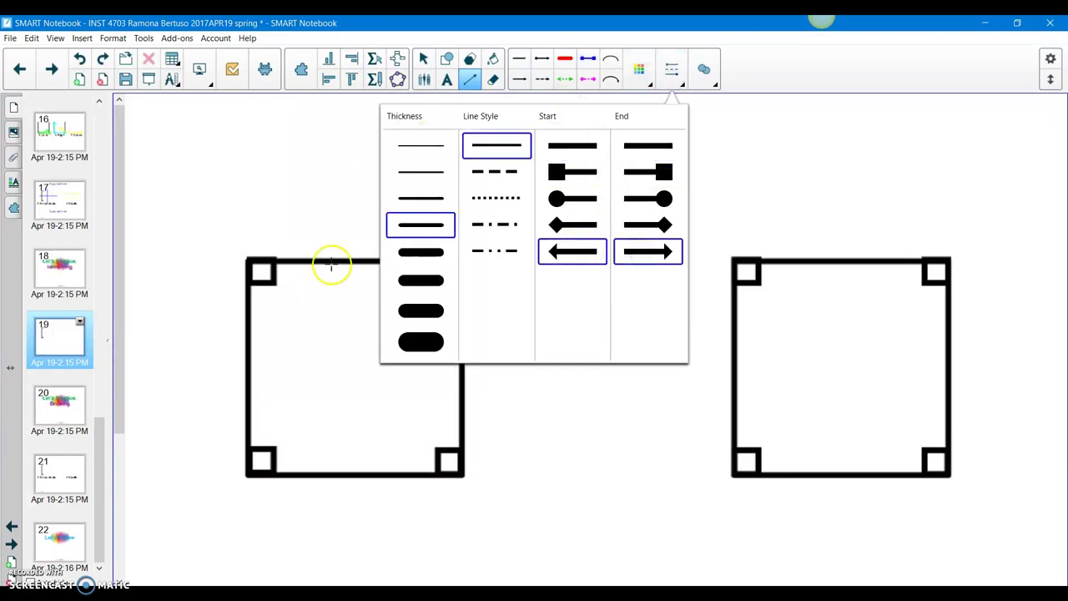
{"action": "mouse_move", "coordinate": [200, 318]}
{"action": "left_mouse_down"}
{"action": "mouse_move", "coordinate": [363, 309]}
{"action": "mouse_move", "coordinate": [524, 318]}
{"action": "left_mouse_up"}
{"action": "left_click_drag", "start_coordinate": [200, 406], "coordinate": [506, 413]}
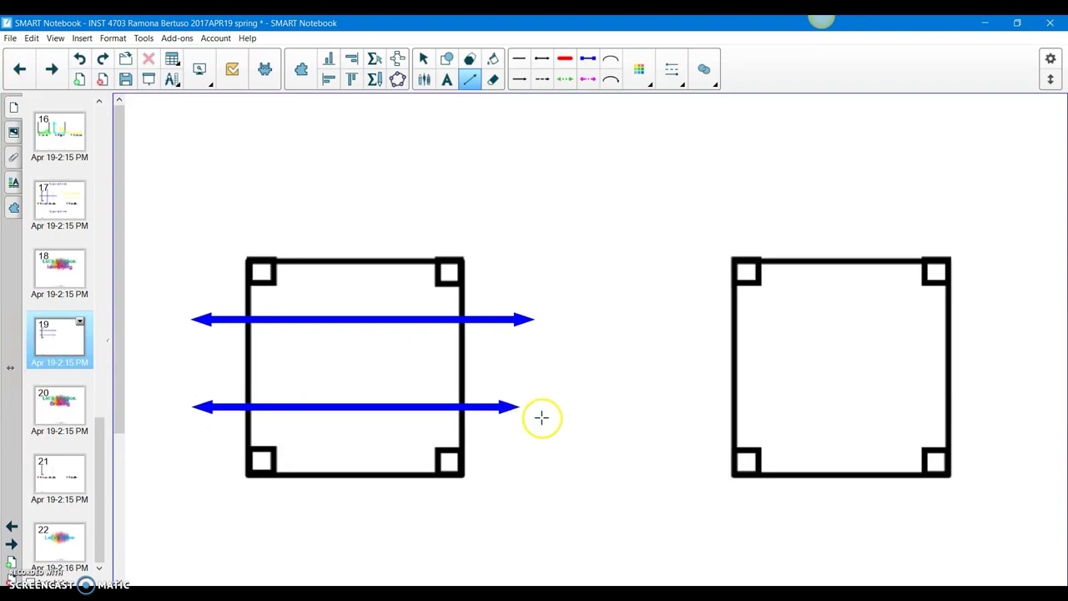
{"action": "left_click_drag", "start_coordinate": [834, 216], "coordinate": [847, 514]}
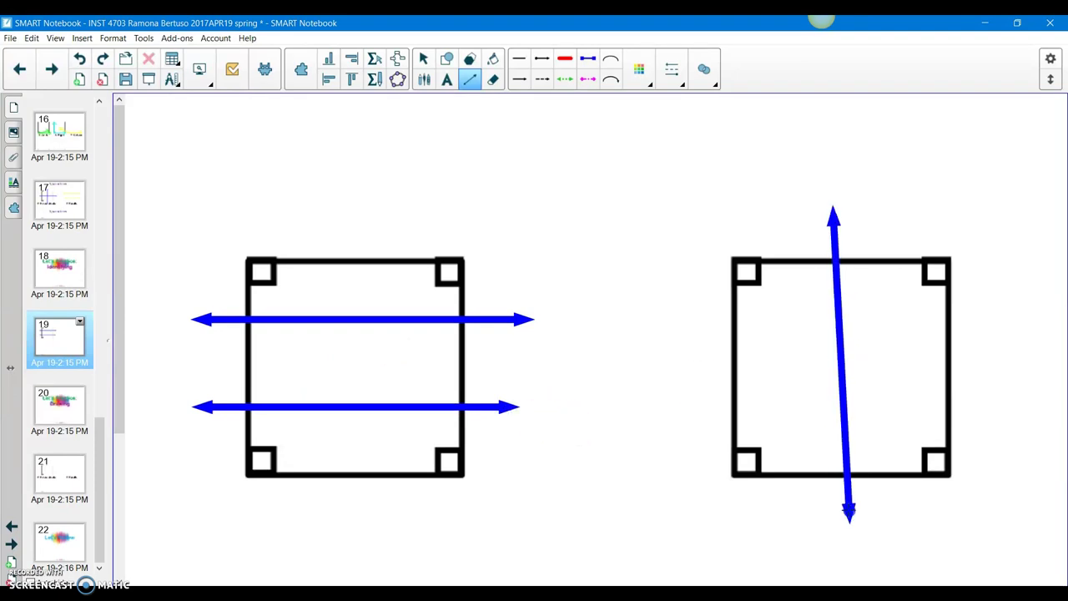
{"action": "left_click_drag", "start_coordinate": [679, 355], "coordinate": [1002, 360]}
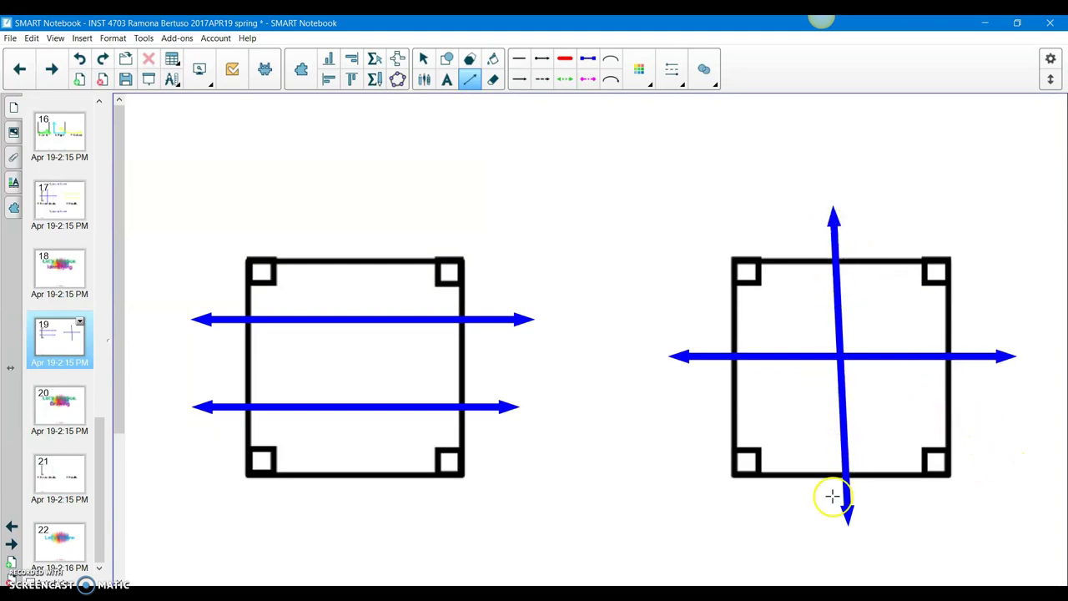
On page 21, draw a vertical and a horizontal orange line with arrowheads at both ends, crossing inside the Perpendicular square
{"action": "left_click", "coordinate": [54, 424]}
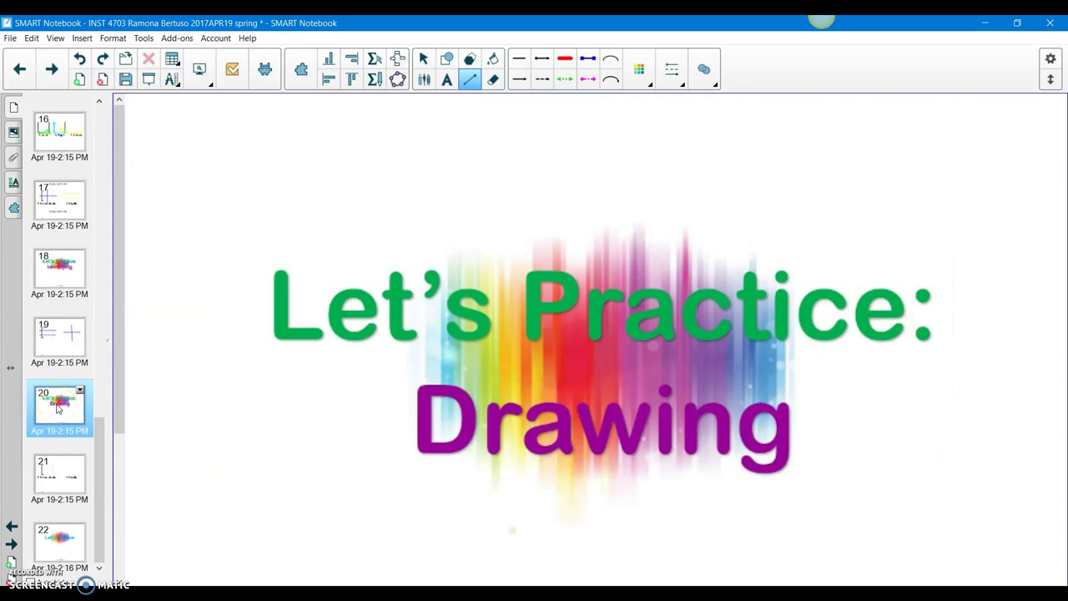
{"action": "left_click", "coordinate": [69, 470]}
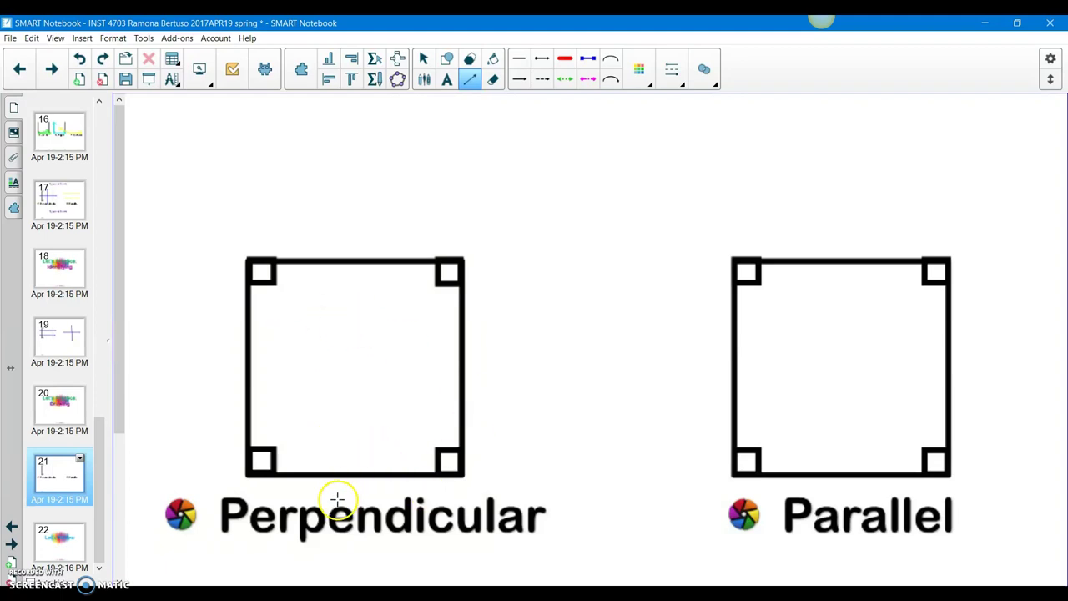
{"action": "left_click", "coordinate": [587, 58]}
{"action": "left_click", "coordinate": [672, 80]}
{"action": "left_click", "coordinate": [572, 249]}
{"action": "left_click", "coordinate": [648, 248]}
{"action": "left_click", "coordinate": [637, 58]}
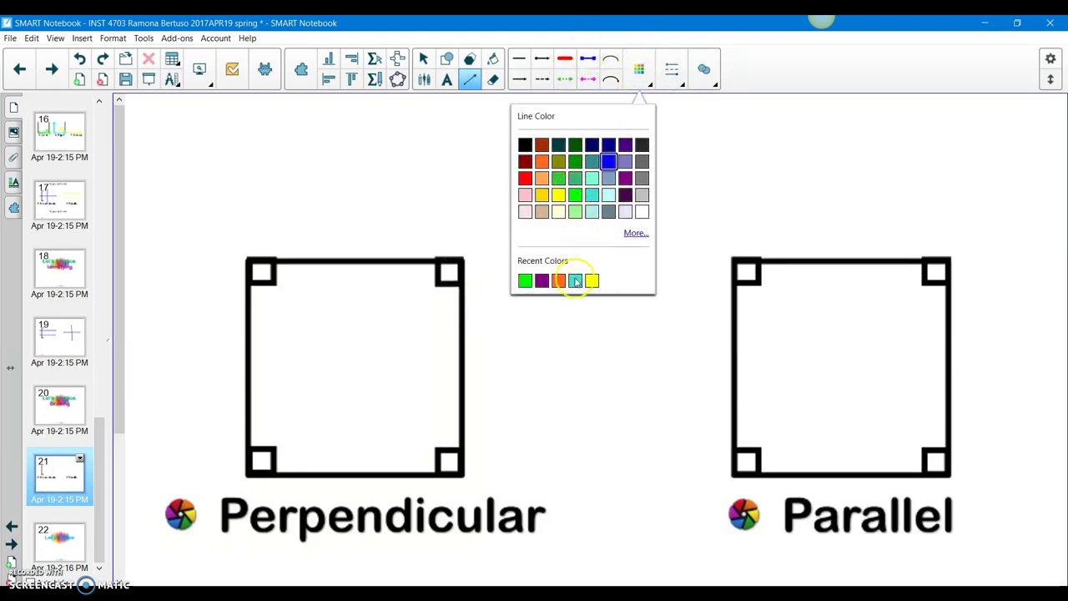
{"action": "mouse_move", "coordinate": [356, 209]}
{"action": "left_mouse_down"}
{"action": "mouse_move", "coordinate": [343, 422]}
{"action": "mouse_move", "coordinate": [354, 504]}
{"action": "left_mouse_up"}
{"action": "left_click_drag", "start_coordinate": [190, 371], "coordinate": [542, 373]}
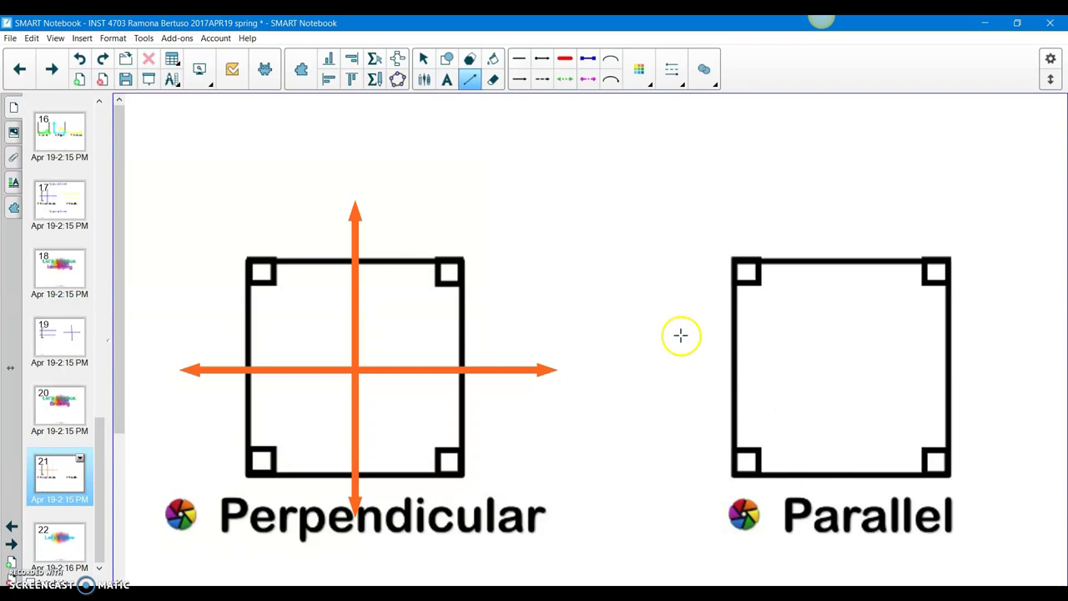
Draw two horizontal turquoise lines with arrowheads at both ends, one above the other, across page 21's Parallel square
{"action": "left_click", "coordinate": [640, 81]}
{"action": "left_click", "coordinate": [576, 282]}
{"action": "left_click_drag", "start_coordinate": [689, 320], "coordinate": [997, 321]}
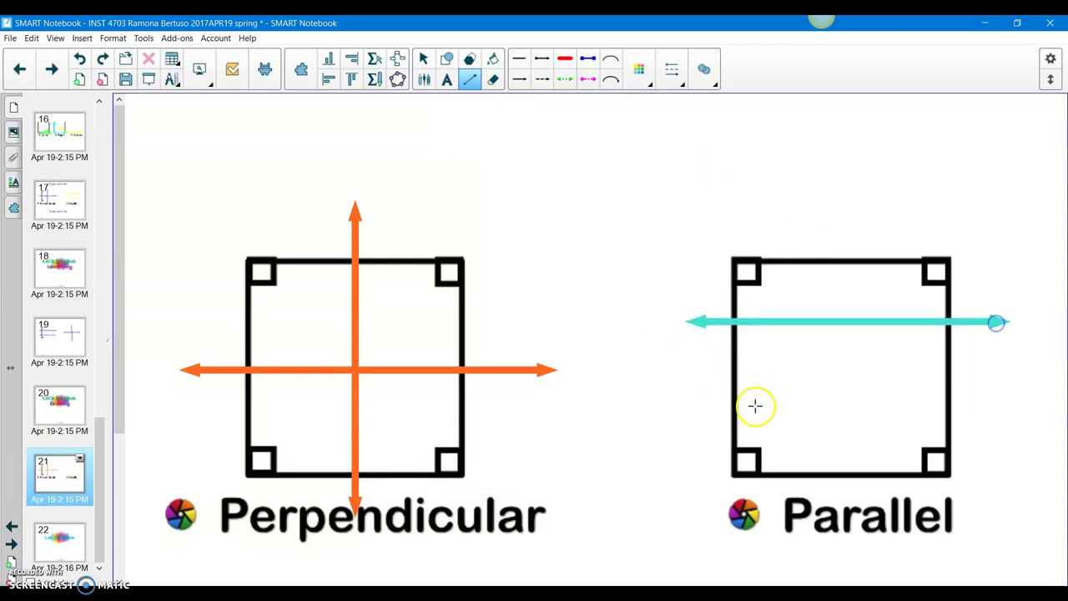
{"action": "left_click_drag", "start_coordinate": [698, 405], "coordinate": [1018, 406]}
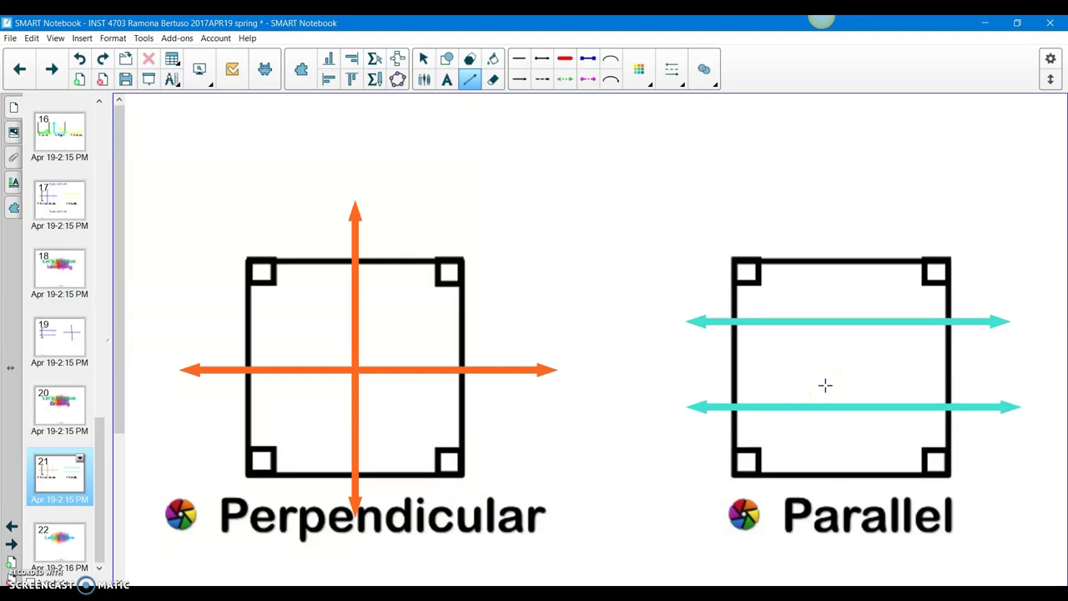
{"action": "left_click", "coordinate": [1013, 387]}
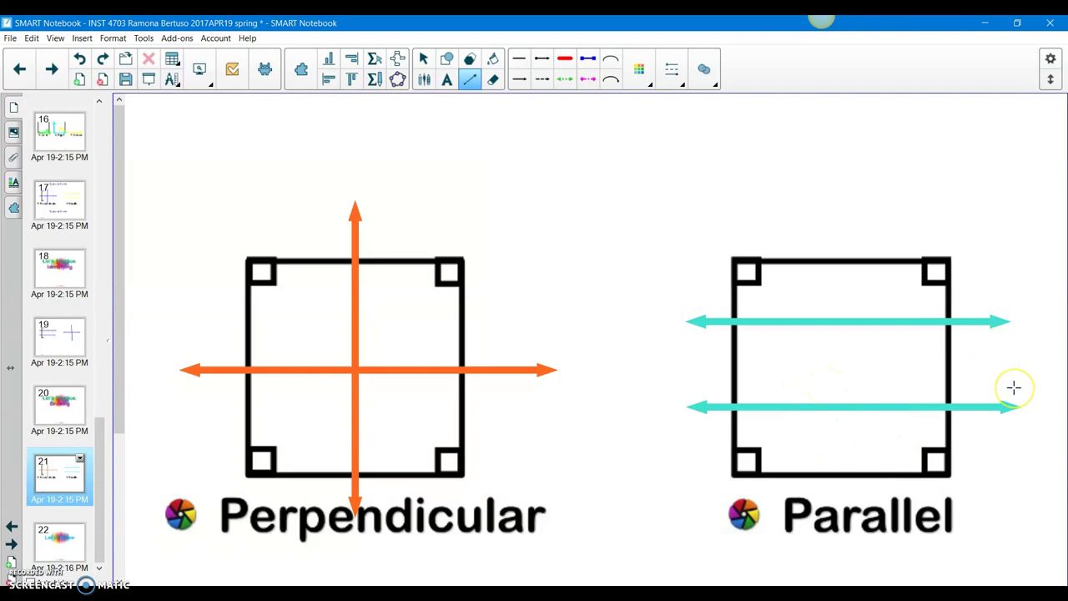